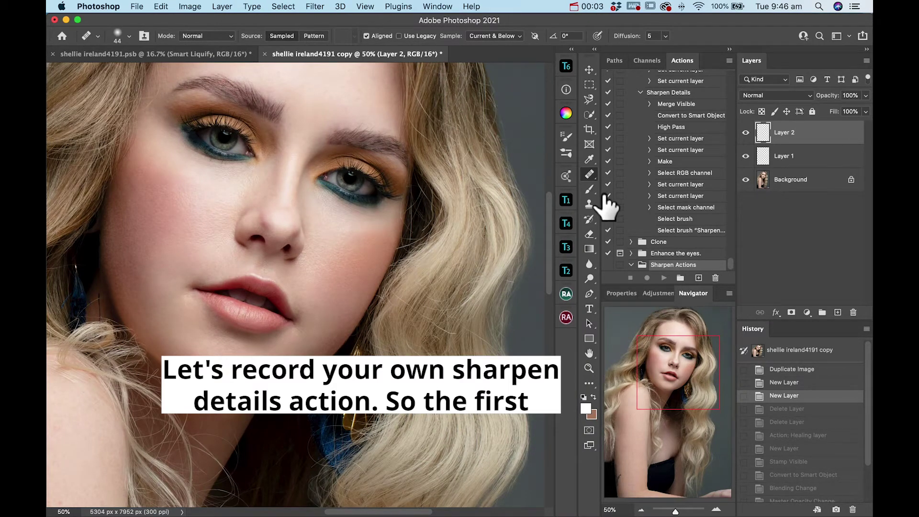
Step: Switch to the Brush tool, using Normal mode, 100% opacity and 15% flow
{"action": "left_click", "coordinate": [590, 189]}
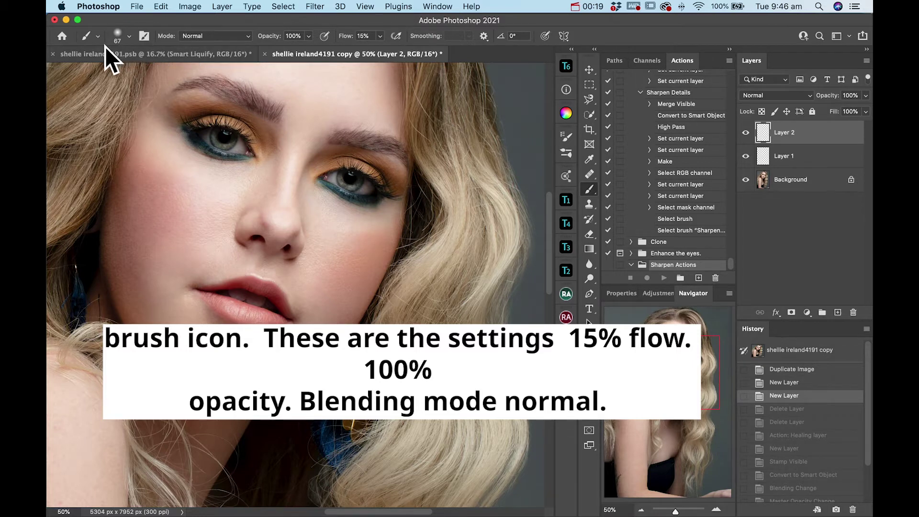
Step: From the brush preset picker, start a new preset named 'Sharpen Details Brush'
{"action": "left_click", "coordinate": [129, 37]}
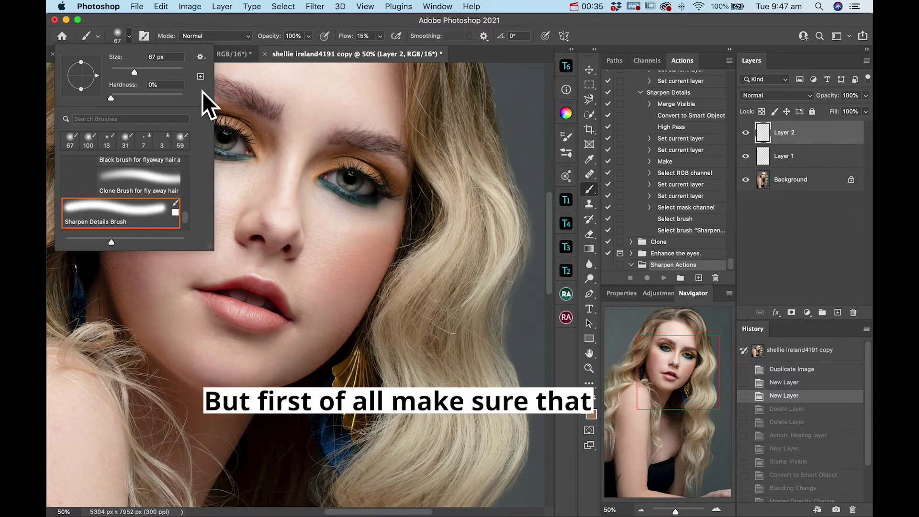
{"action": "left_click", "coordinate": [200, 75]}
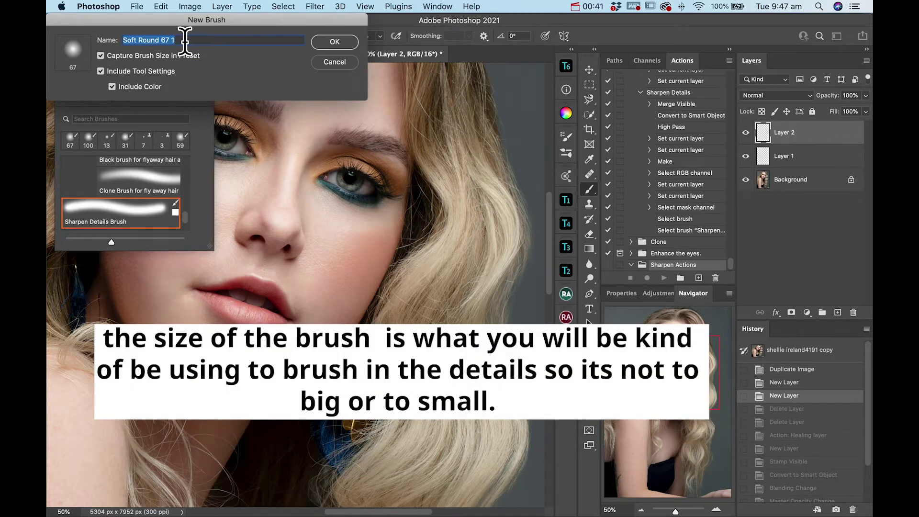
{"action": "type", "text": "Sharpen D"}
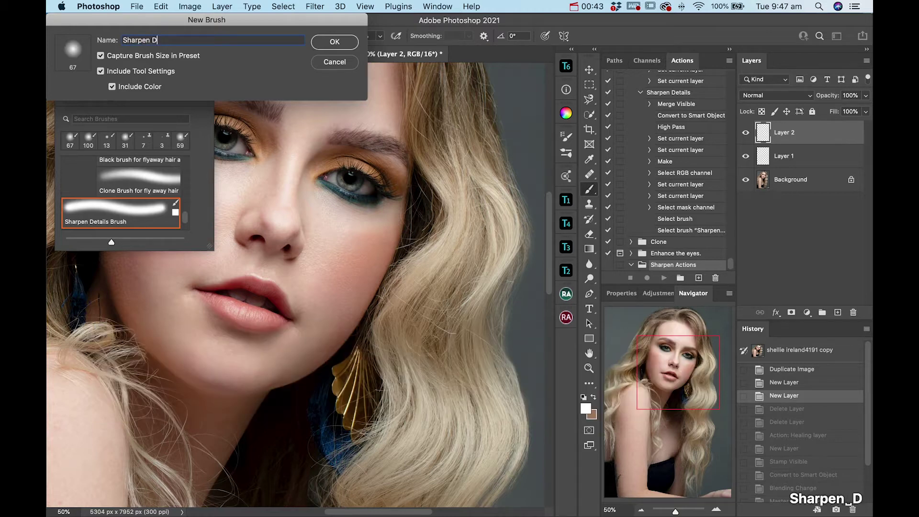
{"action": "type", "text": "etaild"}
{"action": "key", "text": "BackSpace"}
{"action": "key", "text": "BackSpace"}
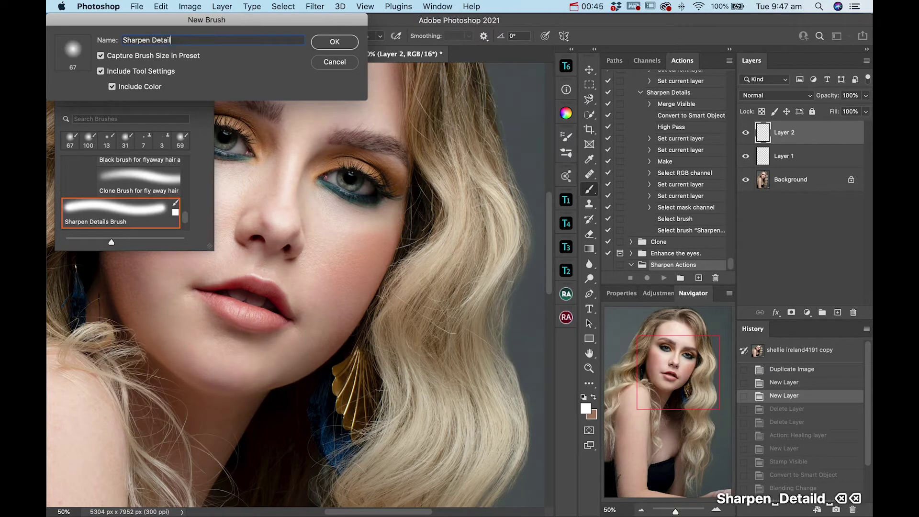
{"action": "type", "text": "s Brush"}
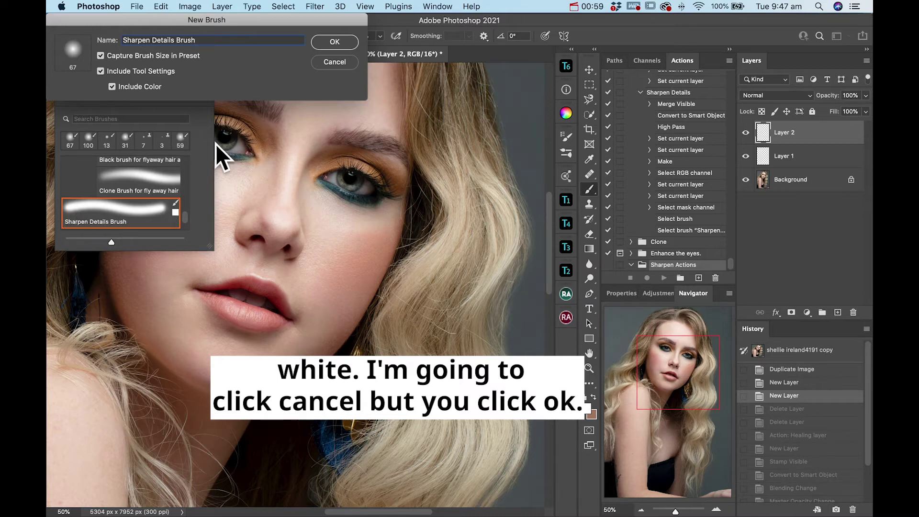
Step: Cancel the brush preset, return to the Healing Brush, and name a new action 'Sharpen Details'
{"action": "left_click", "coordinate": [340, 61]}
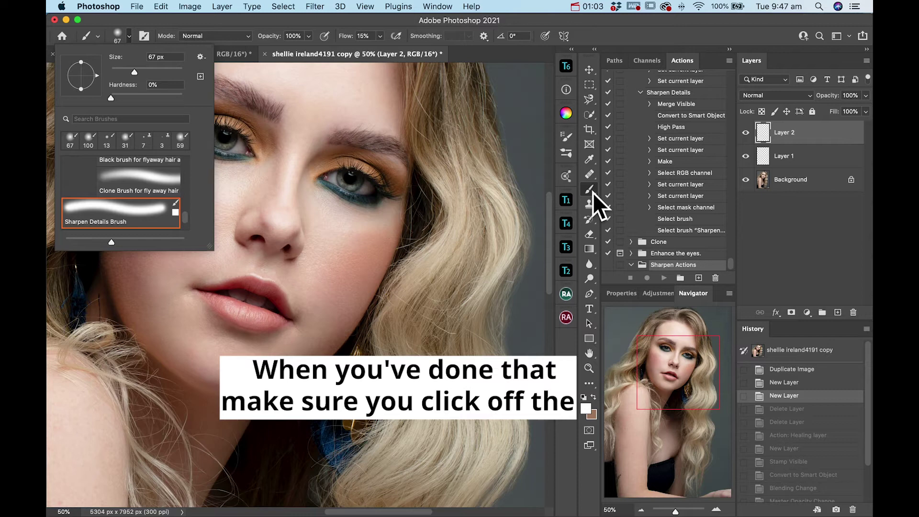
{"action": "left_click", "coordinate": [588, 173]}
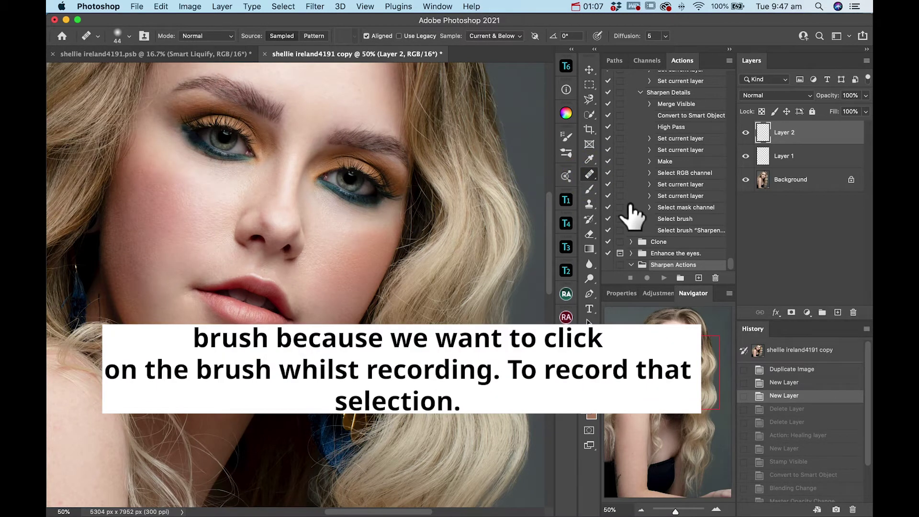
{"action": "left_click", "coordinate": [698, 278]}
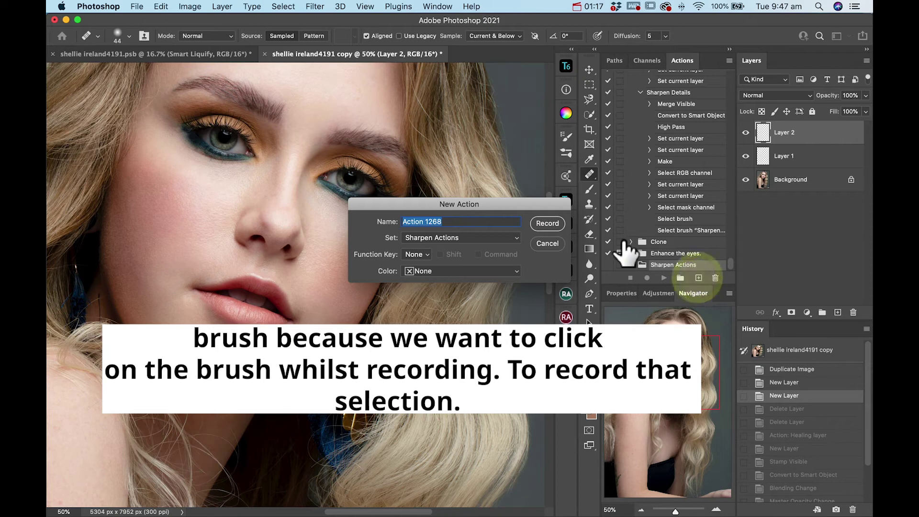
{"action": "type", "text": "Sharp"}
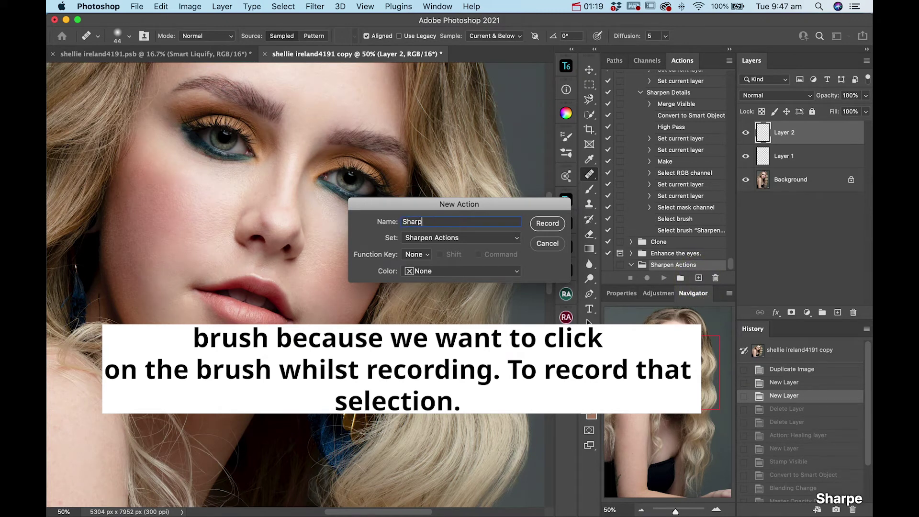
{"action": "type", "text": "en Details"}
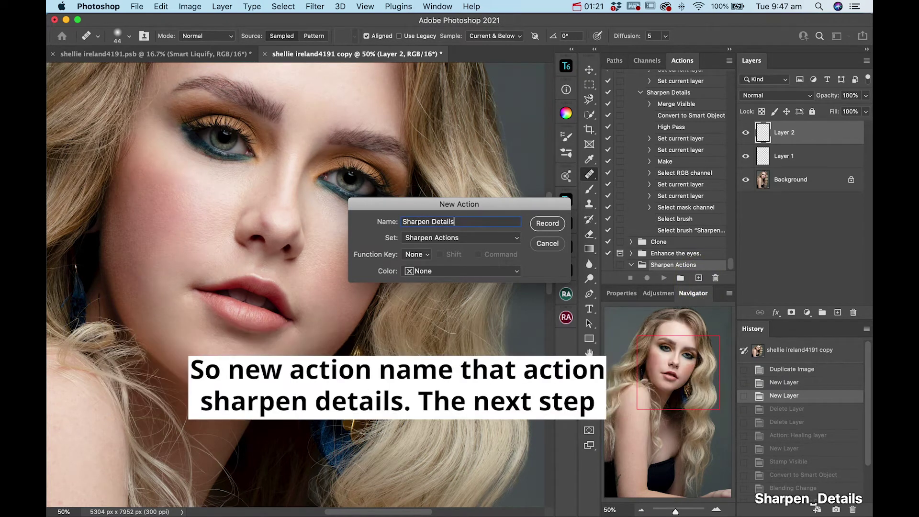
Step: Record Sharpen Details, stamp visible layers with Ctrl+Alt+Shift+E, and convert Layer 2 to a smart object
{"action": "left_click", "coordinate": [543, 222]}
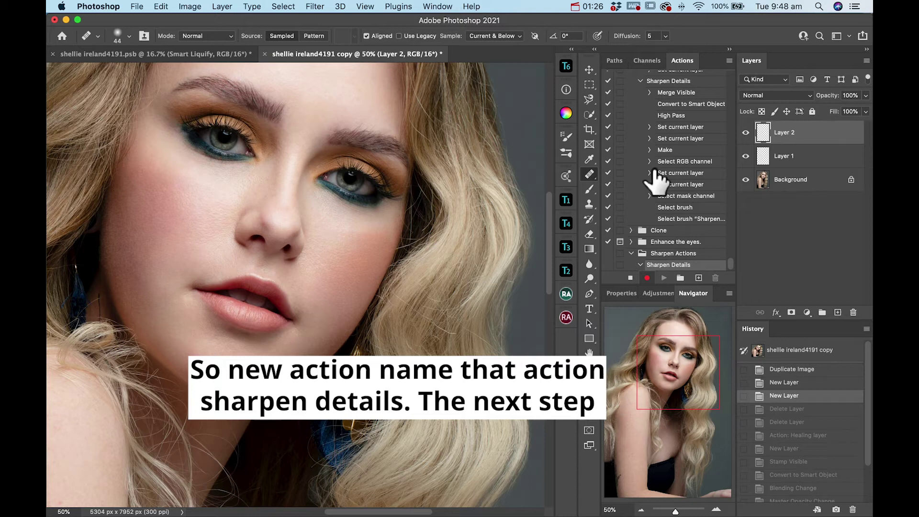
{"action": "key", "text": "ctrl+alt+shift+e"}
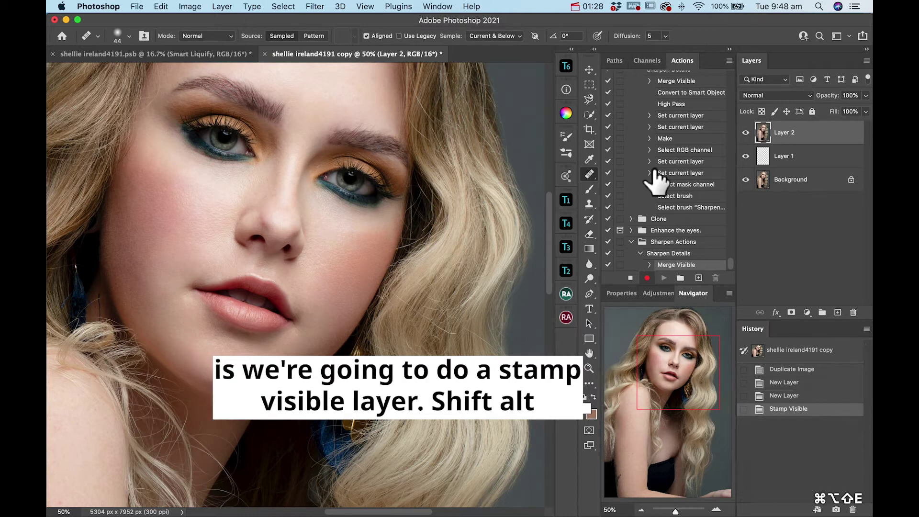
{"action": "right_click", "coordinate": [786, 131]}
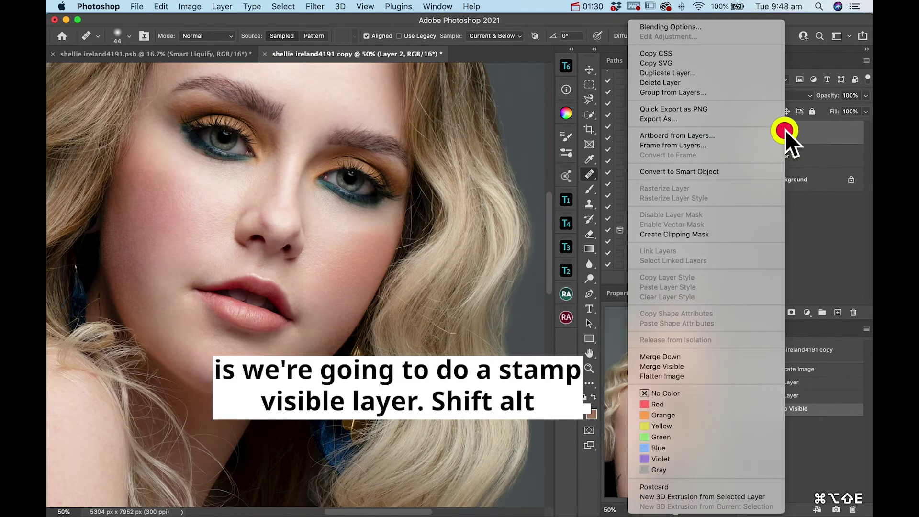
{"action": "left_click", "coordinate": [737, 171]}
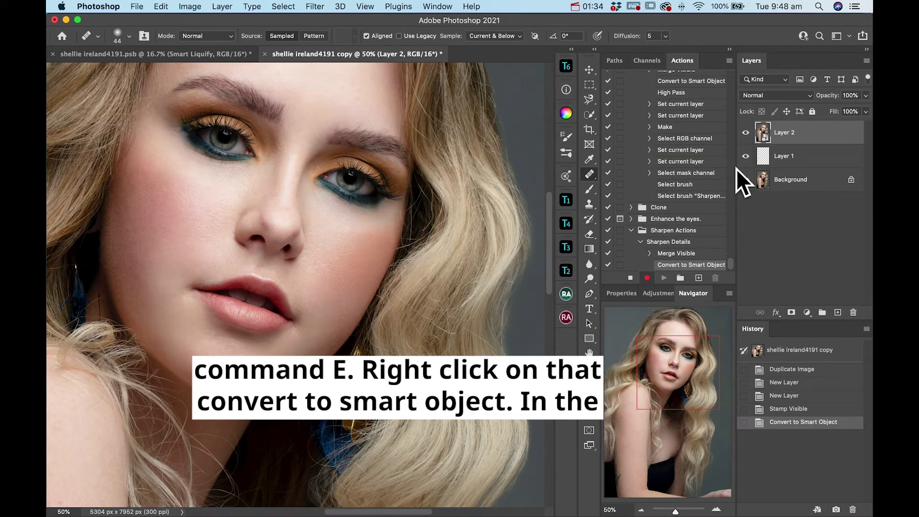
Step: Insert Filter > Other > High Pass as a menu-item step in the action
{"action": "left_click", "coordinate": [729, 61]}
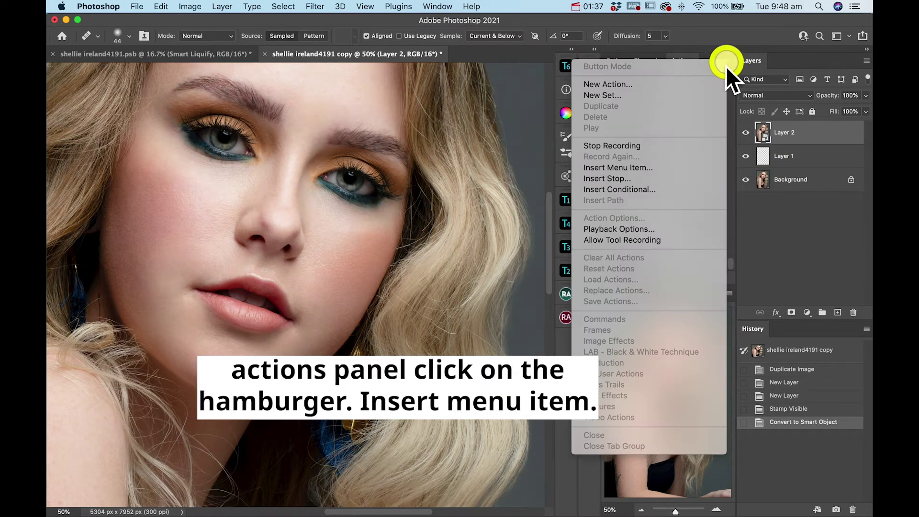
{"action": "left_click", "coordinate": [654, 168]}
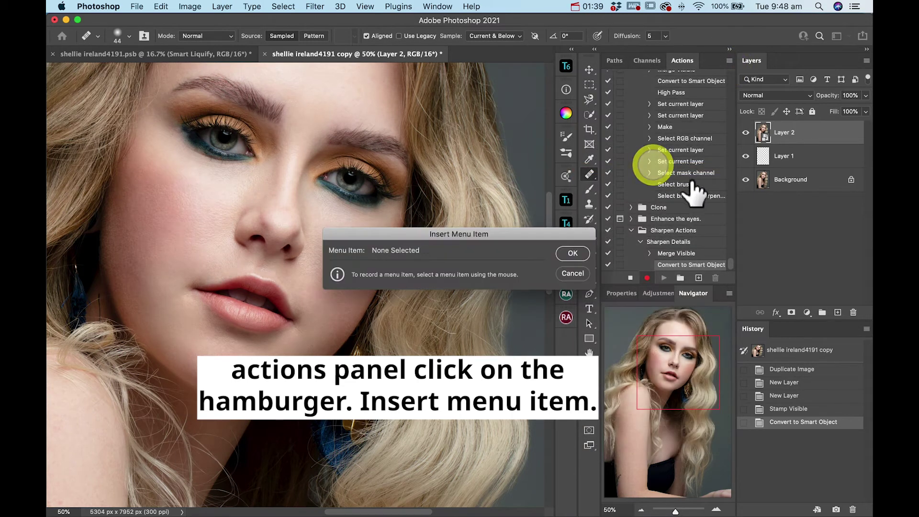
{"action": "left_click", "coordinate": [318, 6]}
{"action": "mouse_move", "coordinate": [462, 263]}
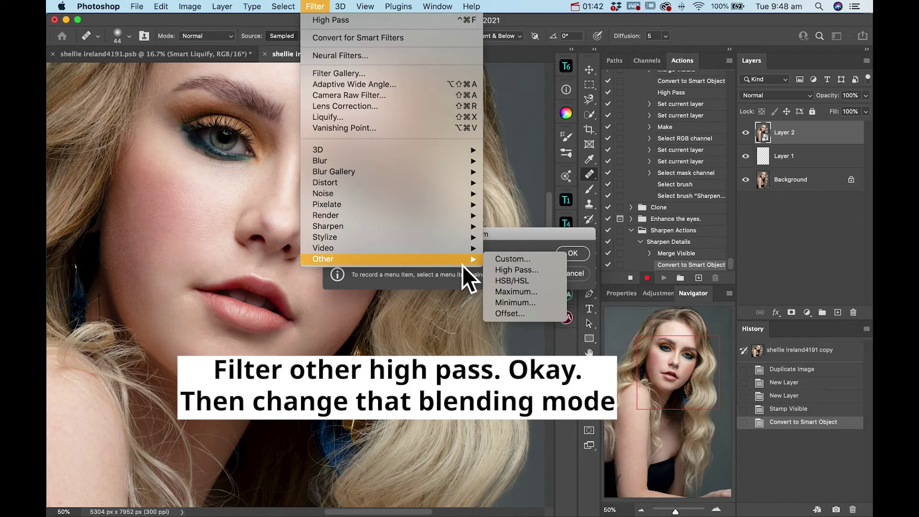
{"action": "left_click", "coordinate": [514, 267]}
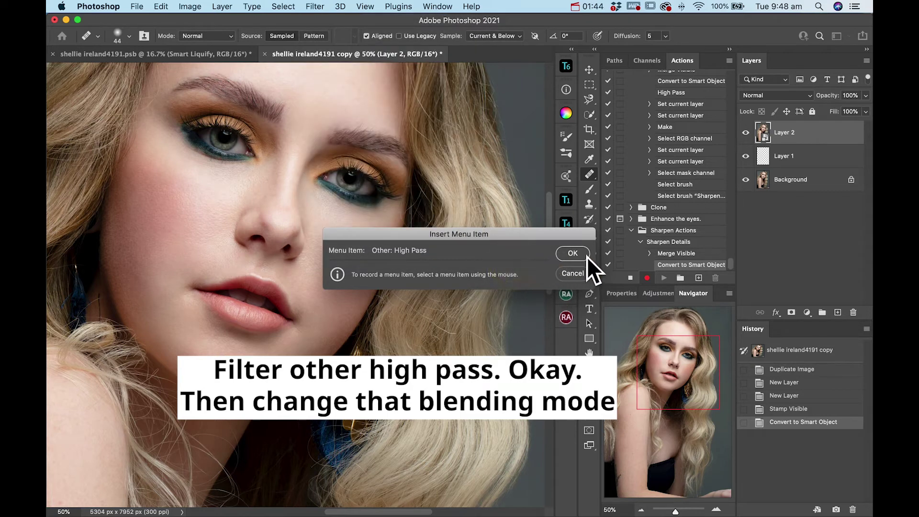
{"action": "left_click", "coordinate": [574, 253]}
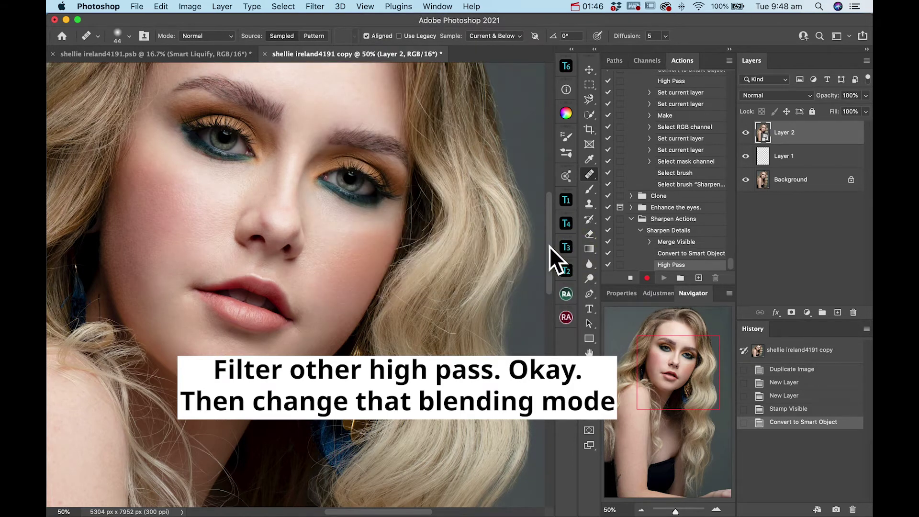
Step: Set Layer 2's blend mode to Linear Light and its opacity to about 40%
{"action": "left_click", "coordinate": [769, 96]}
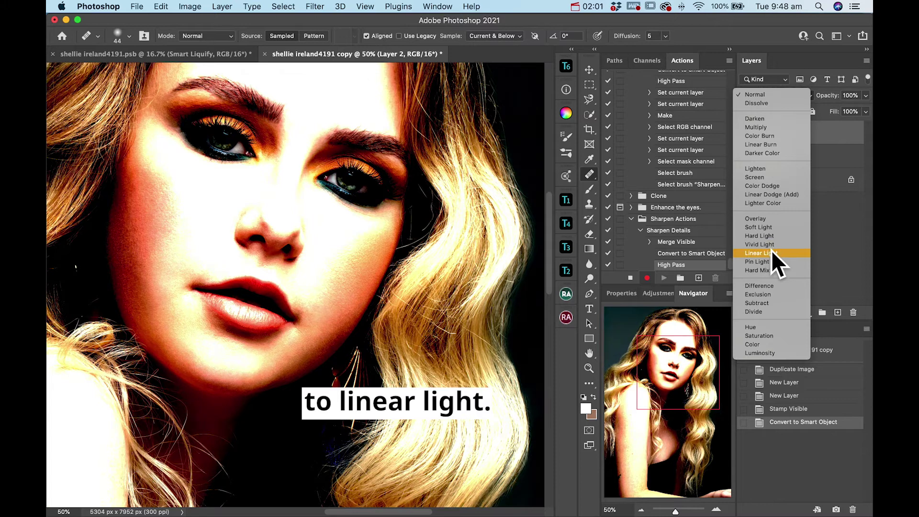
{"action": "left_click", "coordinate": [771, 252]}
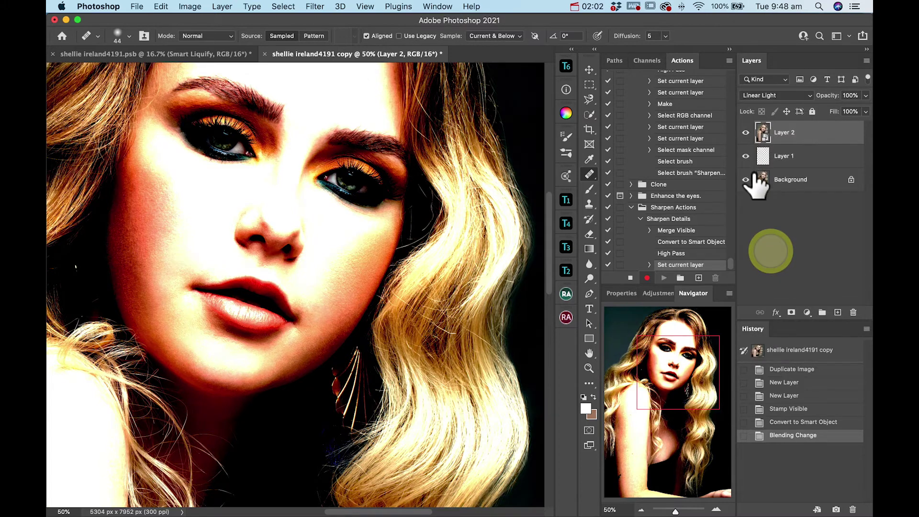
{"action": "left_click", "coordinate": [867, 95]}
{"action": "left_click_drag", "start_coordinate": [833, 109], "coordinate": [834, 105]}
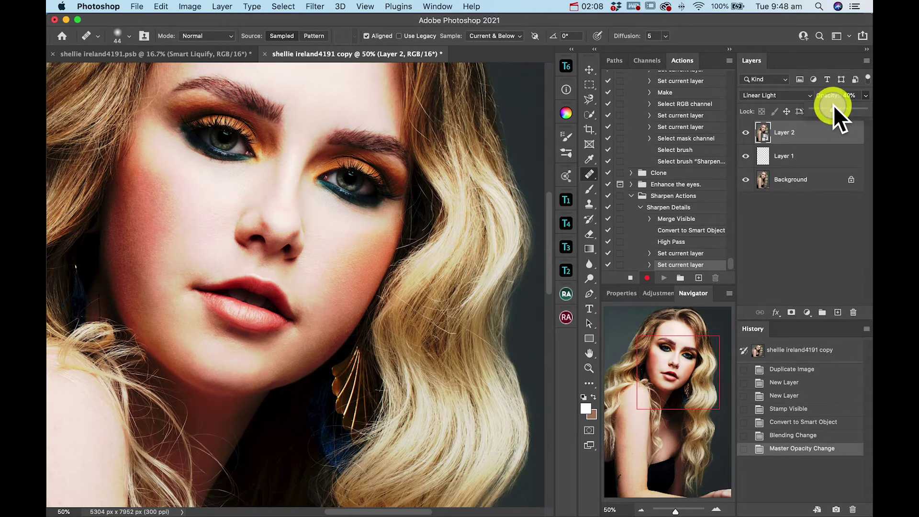
Step: Rename Layer 2 to 'Sharpen Details' and give it a red layer colour tag
{"action": "left_click", "coordinate": [811, 127]}
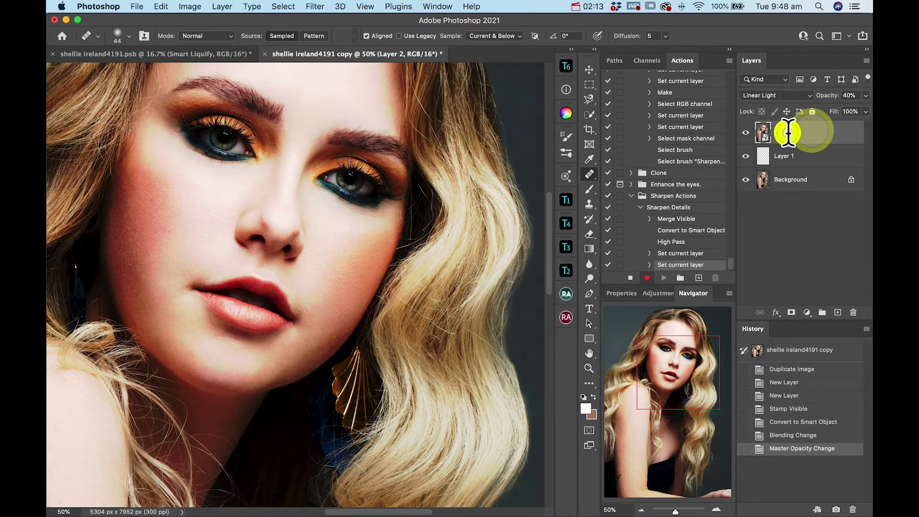
{"action": "double_click", "coordinate": [788, 132]}
{"action": "type", "text": "Sha"}
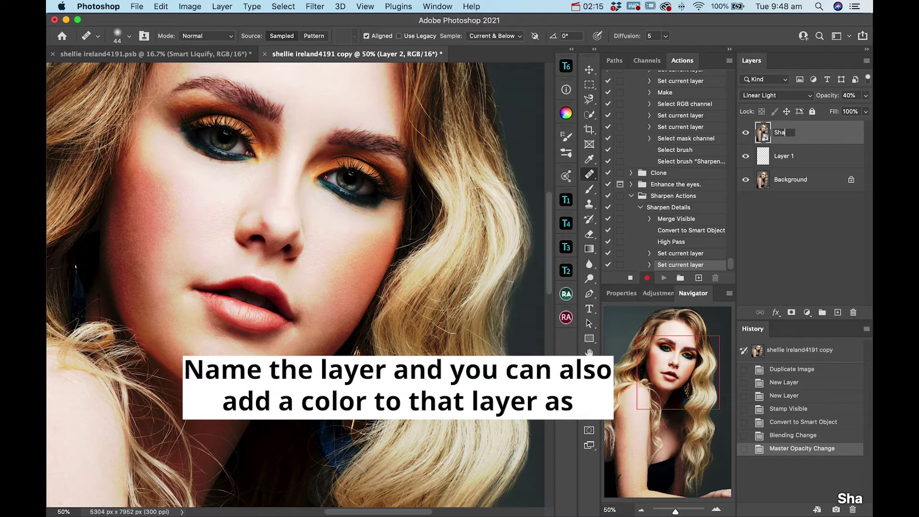
{"action": "type", "text": "rpen Deta"}
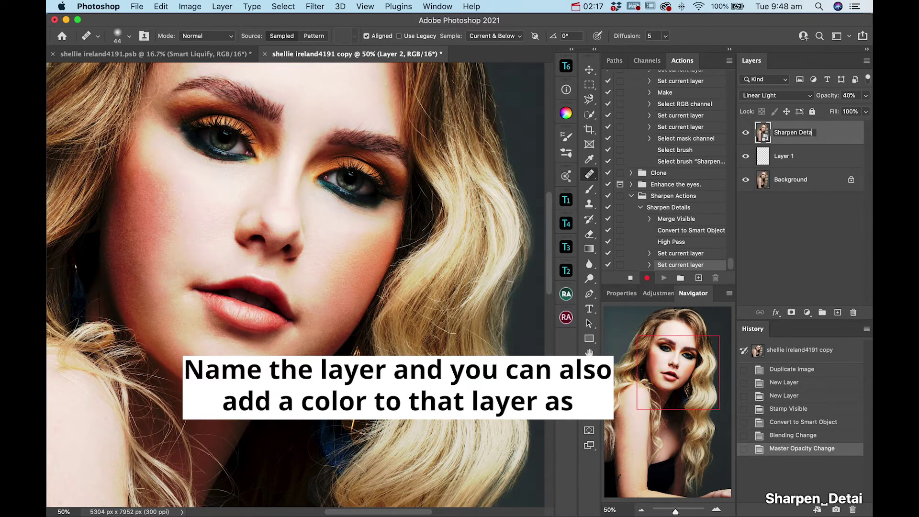
{"action": "type", "text": "ils"}
{"action": "key", "text": "Return"}
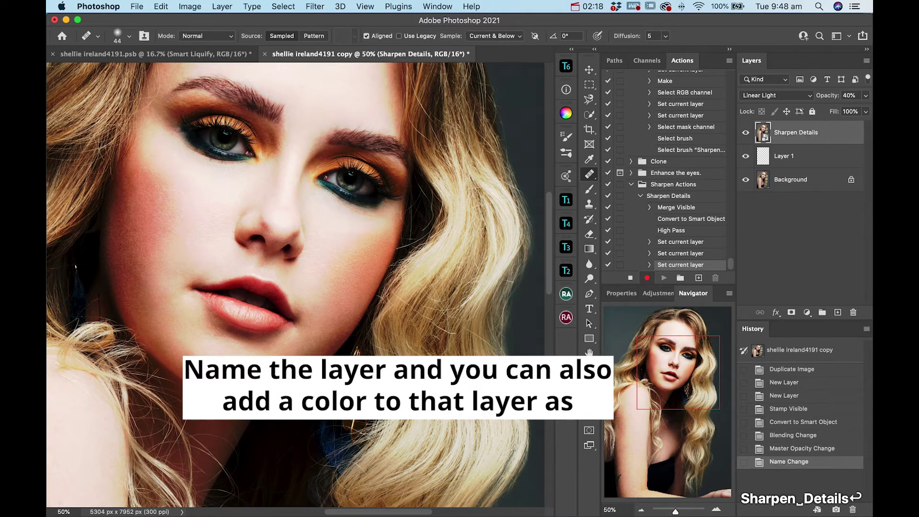
{"action": "right_click", "coordinate": [749, 137]}
{"action": "left_click", "coordinate": [774, 179]}
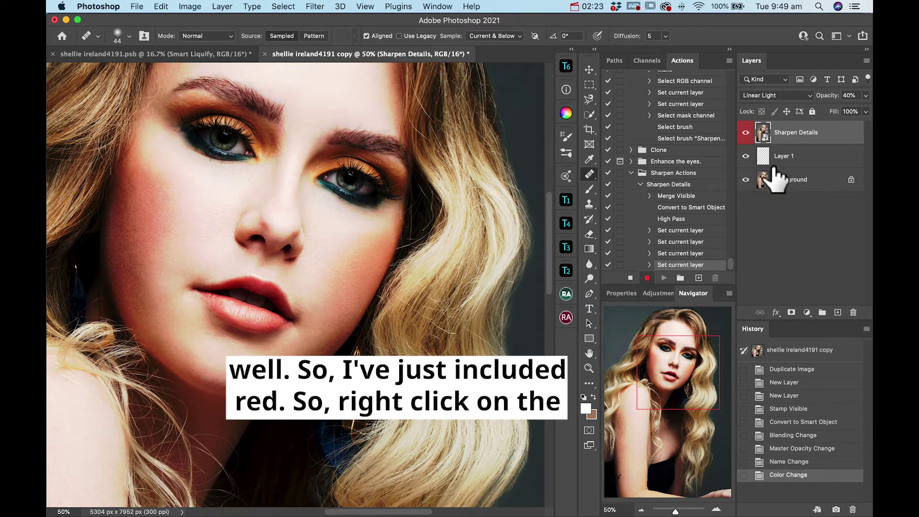
Step: Add a black layer mask and load the Sharpen Details Brush preset on the Brush tool
{"action": "left_click", "coordinate": [792, 314], "text": "alt"}
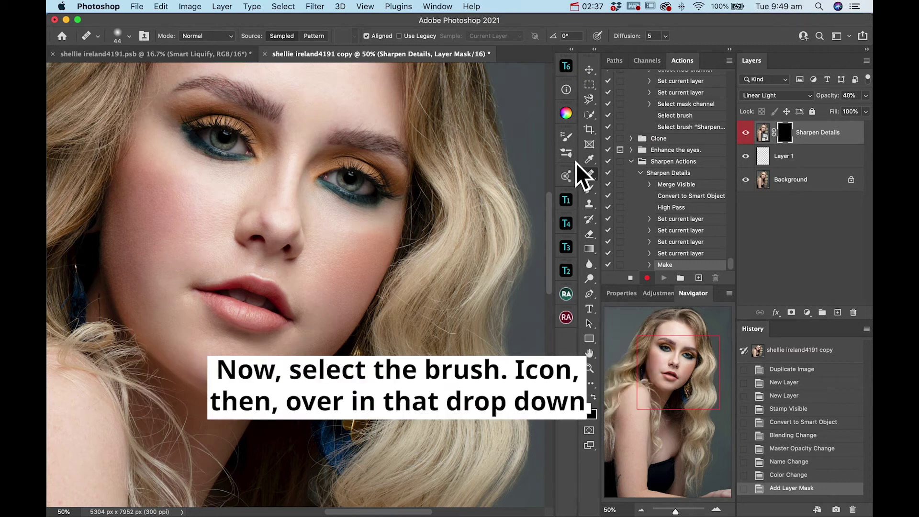
{"action": "left_click", "coordinate": [590, 189]}
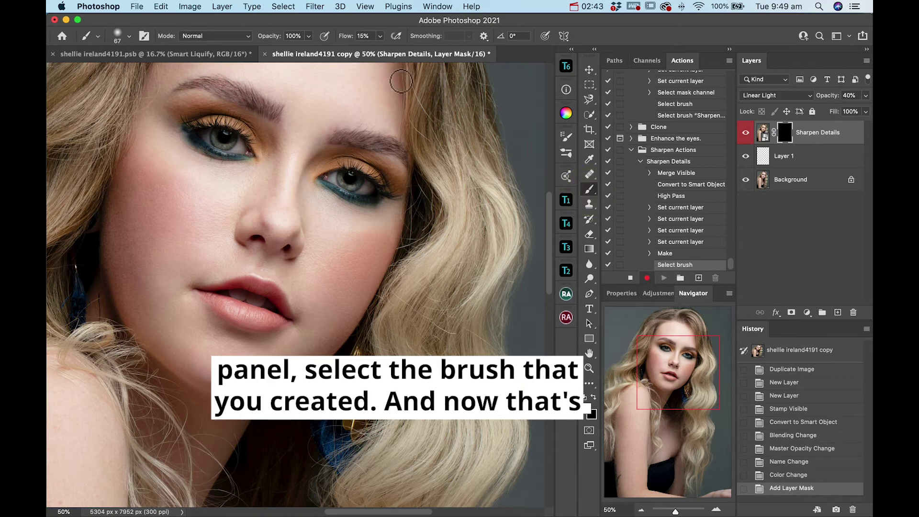
{"action": "left_click", "coordinate": [128, 36]}
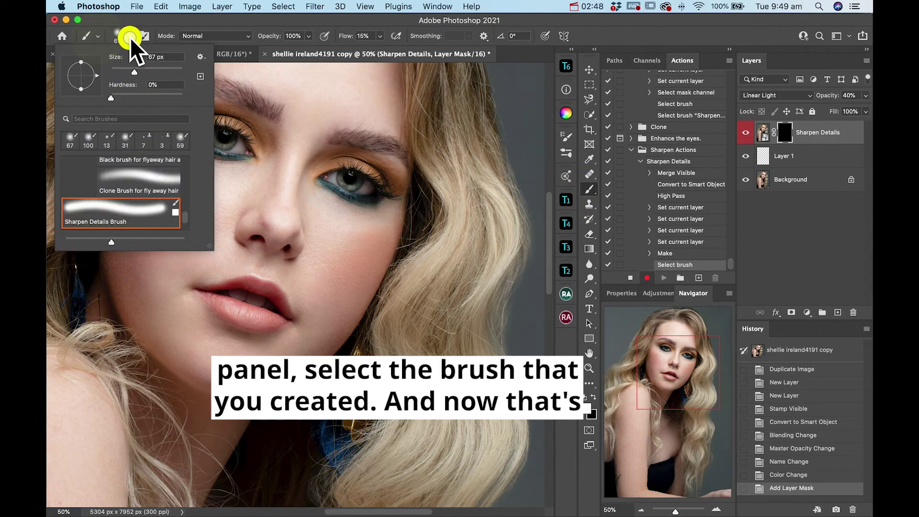
{"action": "left_click", "coordinate": [105, 206]}
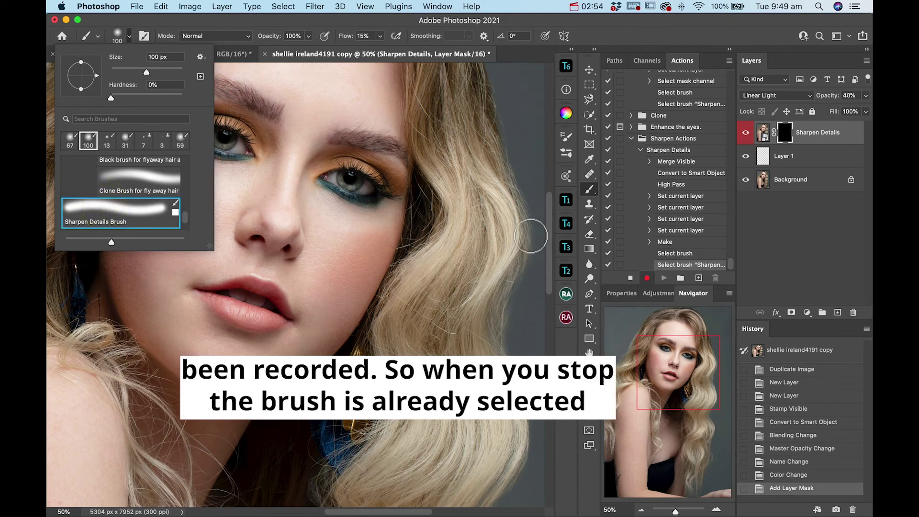
Step: Stop recording and delete the Sharpen Details test layer
{"action": "left_click", "coordinate": [630, 278]}
{"action": "left_click", "coordinate": [833, 139]}
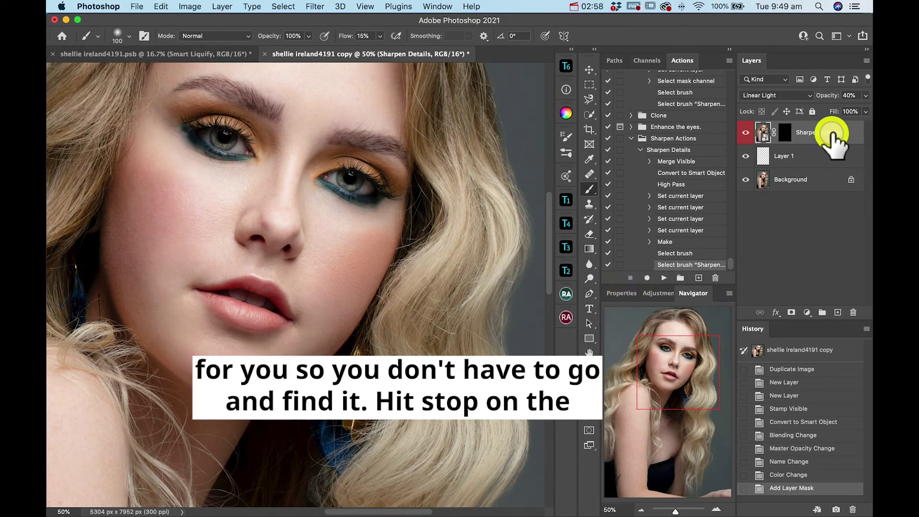
{"action": "key", "text": "BackSpace"}
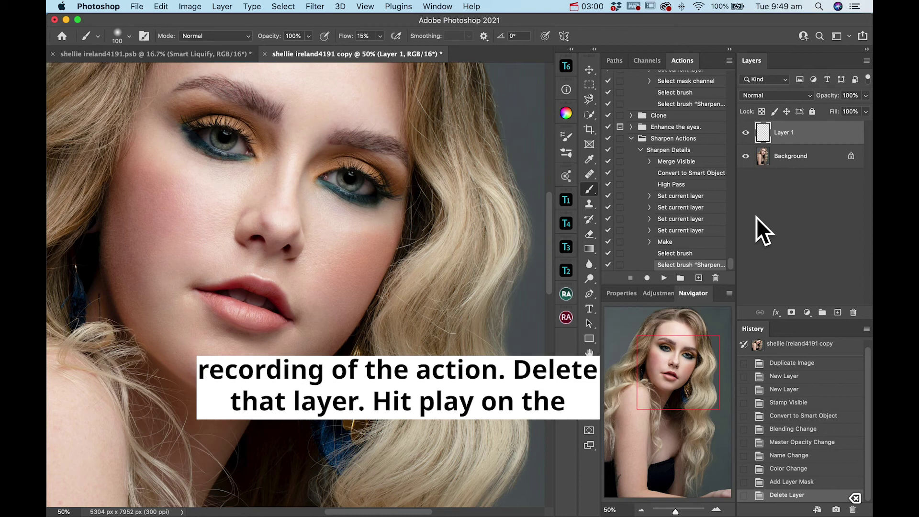
Step: Replay the Sharpen Details action, setting the High Pass radius to 5.4 pixels
{"action": "left_click", "coordinate": [658, 150]}
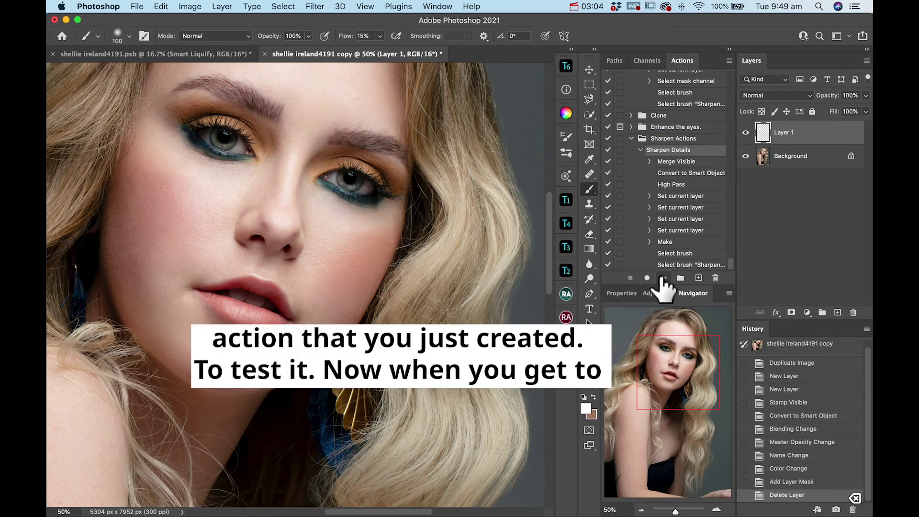
{"action": "left_click", "coordinate": [664, 278]}
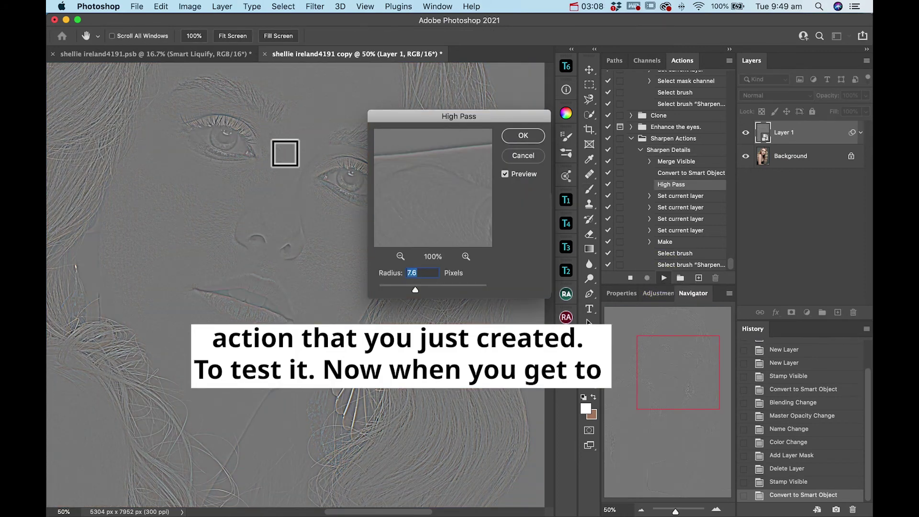
{"action": "mouse_move", "coordinate": [415, 290]}
{"action": "left_mouse_down"}
{"action": "mouse_move", "coordinate": [463, 289]}
{"action": "mouse_move", "coordinate": [410, 286]}
{"action": "left_mouse_up"}
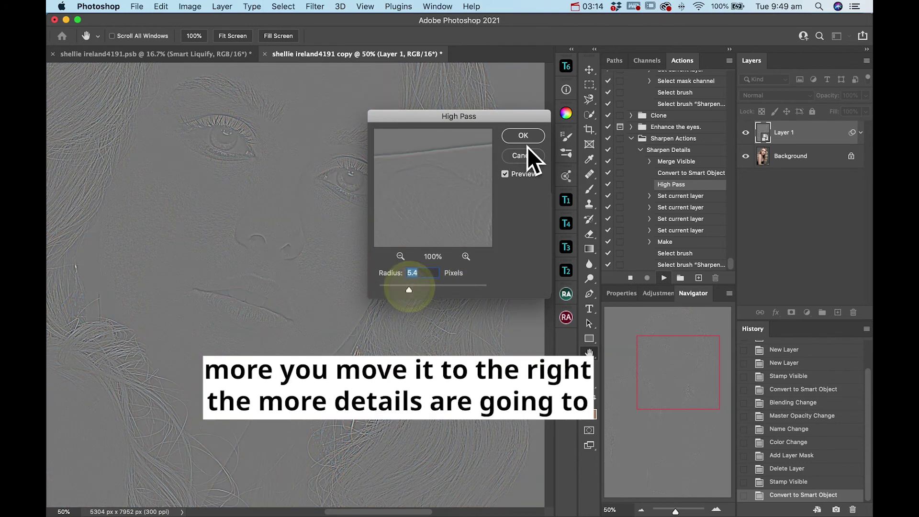
{"action": "left_click", "coordinate": [524, 138]}
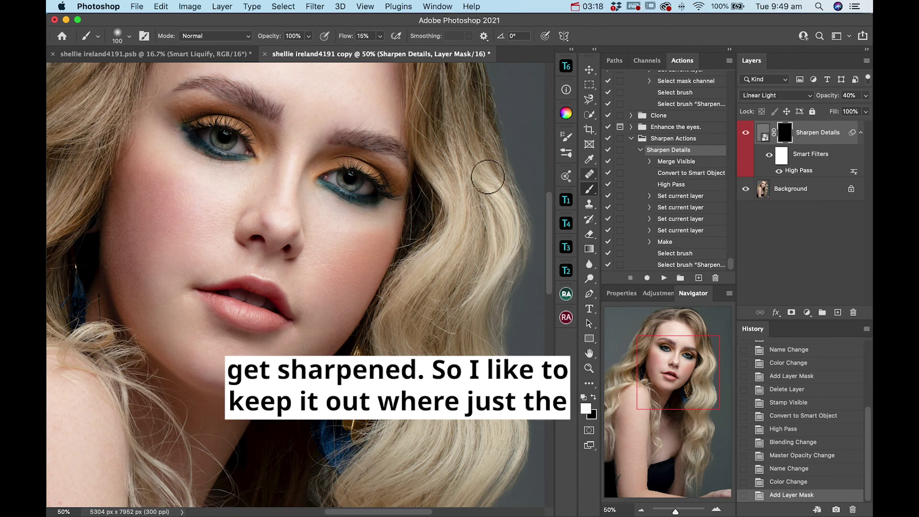
Step: Paint the mask over the right eye, then the left eye's lashes, to reveal the sharpening
{"action": "mouse_move", "coordinate": [352, 165]}
{"action": "left_mouse_down"}
{"action": "mouse_move", "coordinate": [390, 199]}
{"action": "mouse_move", "coordinate": [360, 163]}
{"action": "left_mouse_up"}
{"action": "mouse_move", "coordinate": [376, 206]}
{"action": "left_mouse_down"}
{"action": "mouse_move", "coordinate": [343, 183]}
{"action": "mouse_move", "coordinate": [382, 189]}
{"action": "left_mouse_up"}
{"action": "mouse_move", "coordinate": [243, 131]}
{"action": "left_mouse_down"}
{"action": "mouse_move", "coordinate": [219, 117]}
{"action": "mouse_move", "coordinate": [263, 127]}
{"action": "left_mouse_up"}
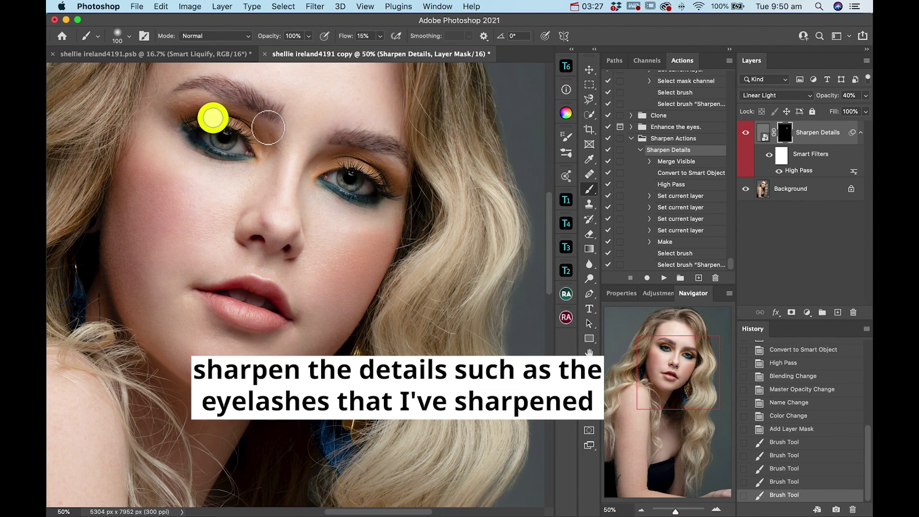
{"action": "left_click_drag", "start_coordinate": [241, 162], "coordinate": [173, 140]}
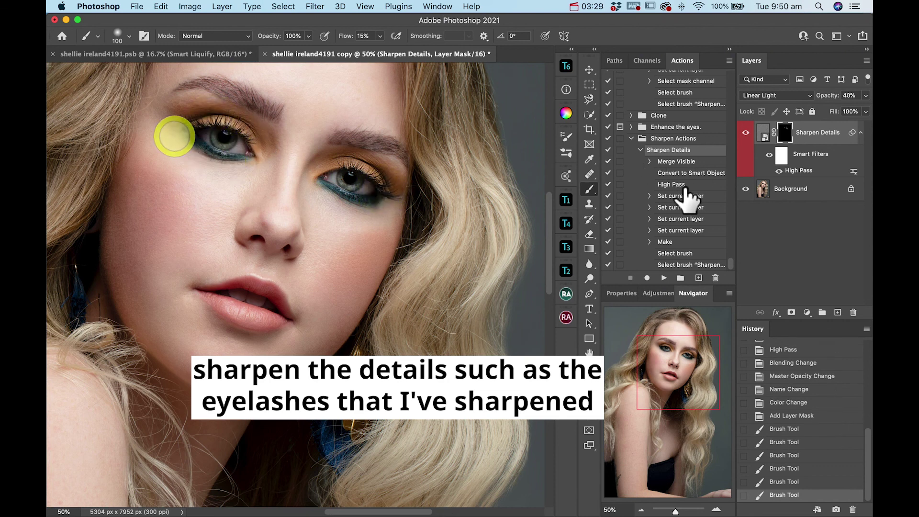